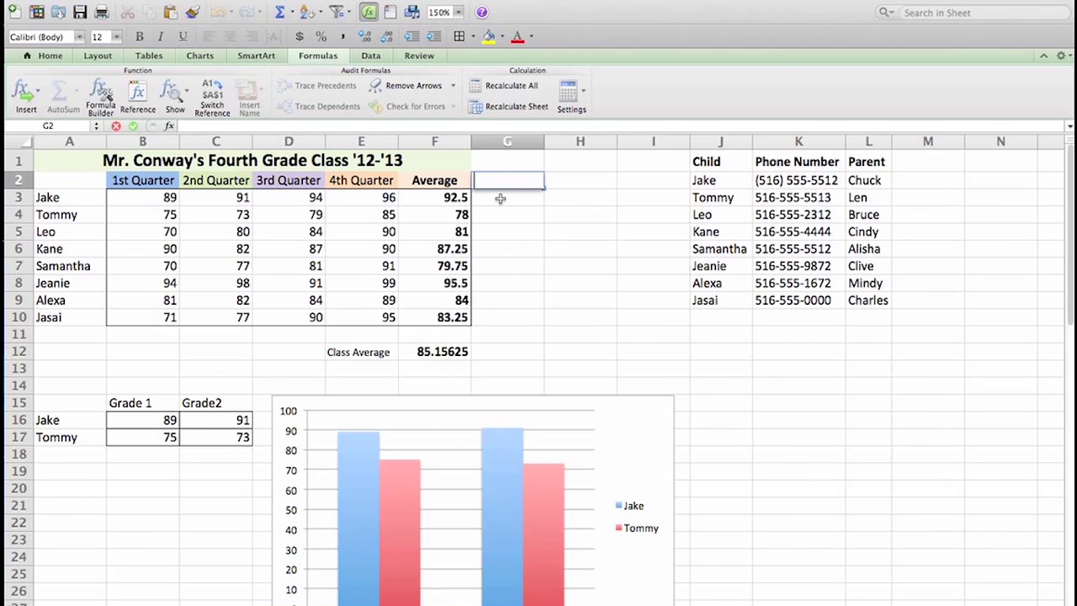
- Select cell G3 and bring up the Insert Picture from File chooser
{"action": "left_click", "coordinate": [503, 197]}
{"action": "left_click", "coordinate": [511, 228]}
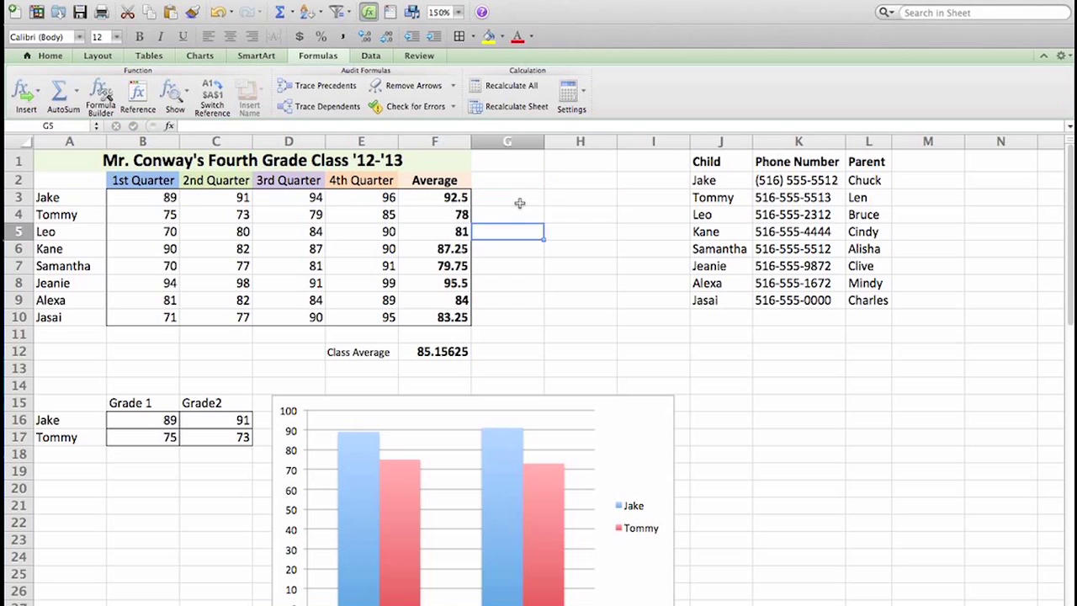
{"action": "left_click", "coordinate": [516, 202]}
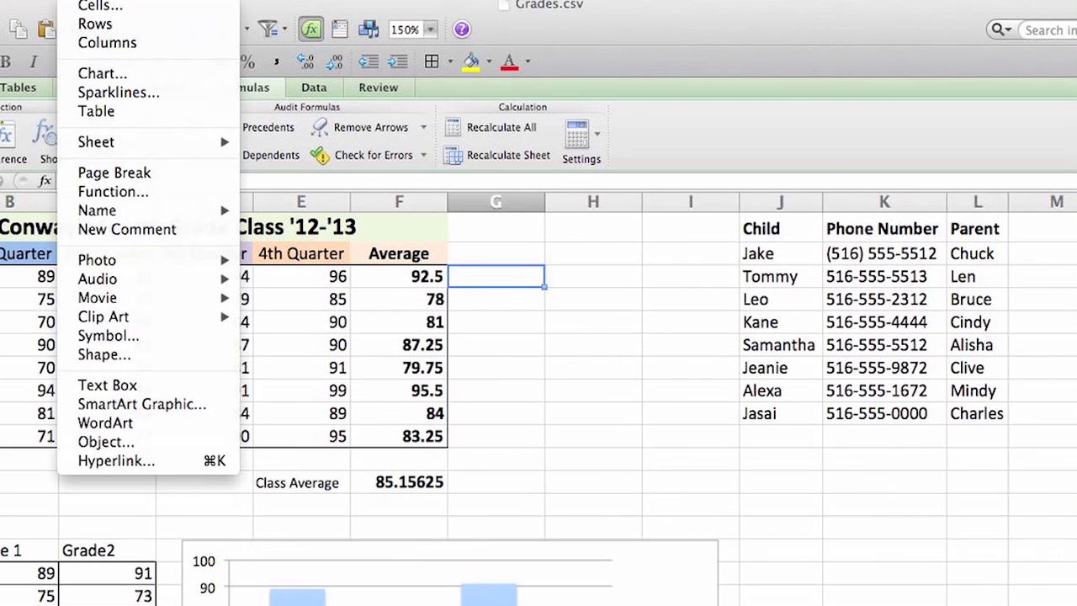
{"action": "mouse_move", "coordinate": [126, 263]}
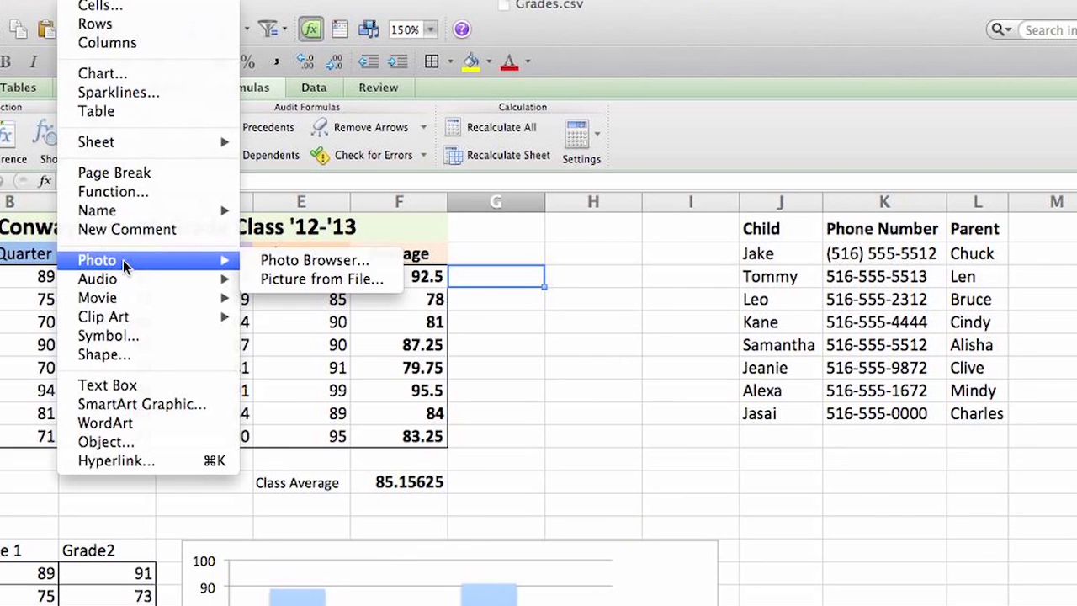
{"action": "left_click", "coordinate": [318, 281]}
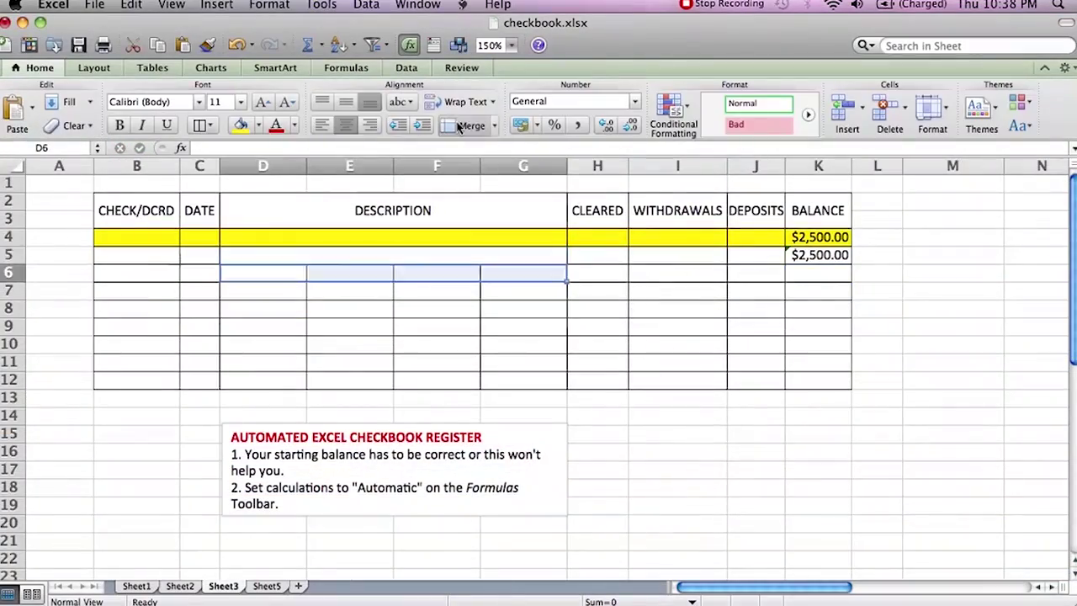
- Enter Starting Balance, a Cable withdrawal of 100 and a Power Co. withdrawal of 150
{"action": "left_click", "coordinate": [393, 236]}
{"action": "type", "text": "Starting Balance"}
{"action": "key", "text": "Return"}
{"action": "type", "text": "Cable"}
{"action": "left_click", "coordinate": [677, 255]}
{"action": "type", "text": "100"}
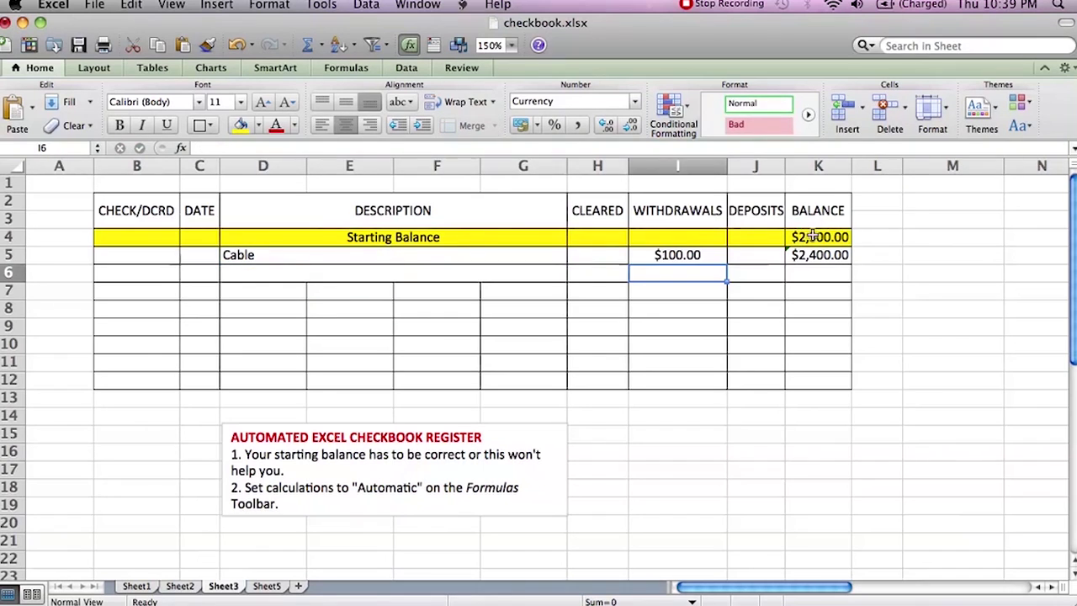
{"action": "left_click", "coordinate": [393, 273]}
{"action": "type", "text": "Power Co."}
{"action": "left_click", "coordinate": [677, 273]}
{"action": "type", "text": "150"}
{"action": "key", "text": "Return"}
- Copy K5's running balance down to K6 and start entering 'The Eagle Has Lan' in D7
{"action": "left_click", "coordinate": [818, 255]}
{"action": "left_click_drag", "start_coordinate": [849, 264], "coordinate": [849, 281]}
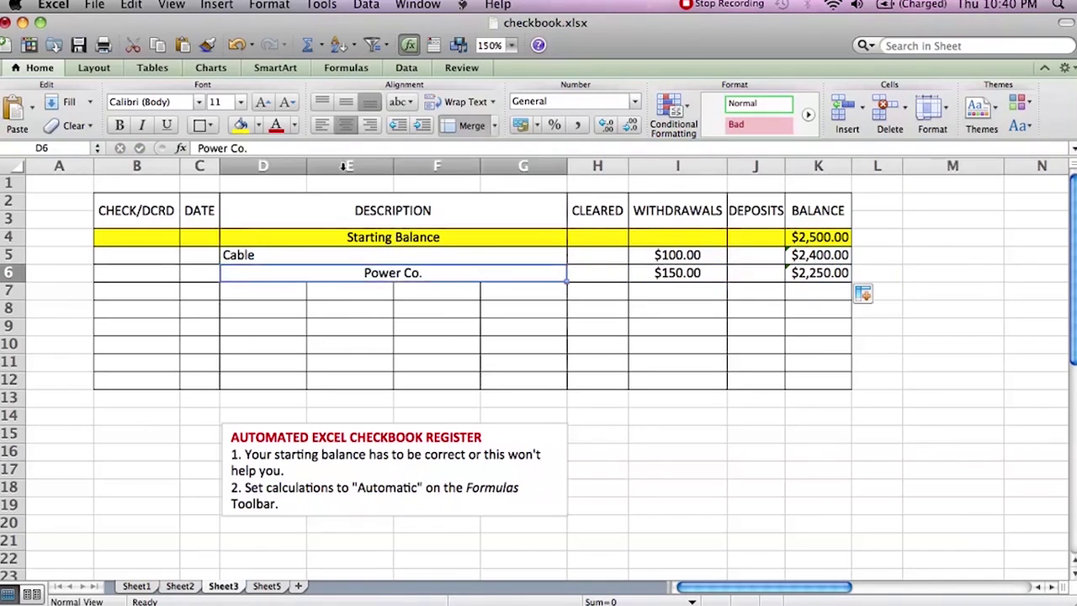
{"action": "left_click", "coordinate": [393, 291]}
{"action": "type", "text": "The Eagle Has Lan"}
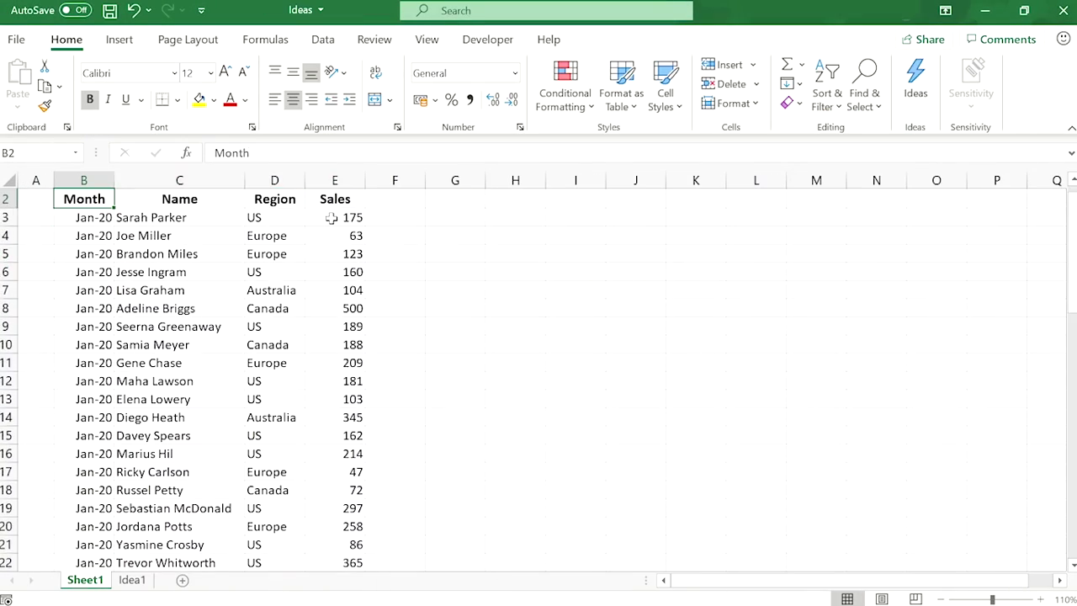
- View the Ideas analyses and question box, then create a blank workbook, Book1
{"action": "left_click", "coordinate": [916, 80]}
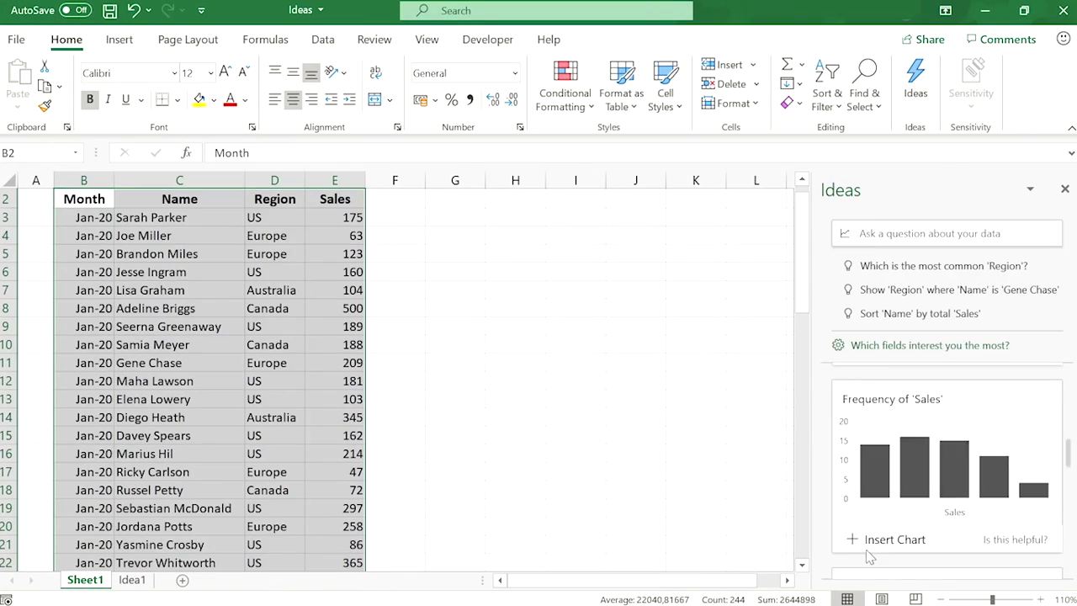
{"action": "left_click", "coordinate": [914, 232]}
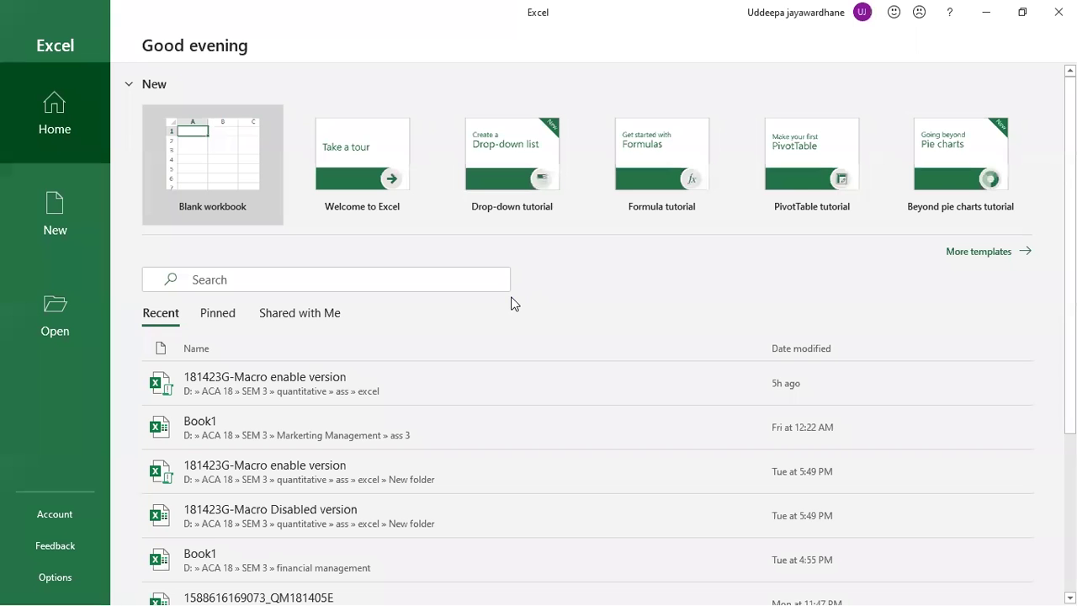
{"action": "left_click", "coordinate": [47, 219]}
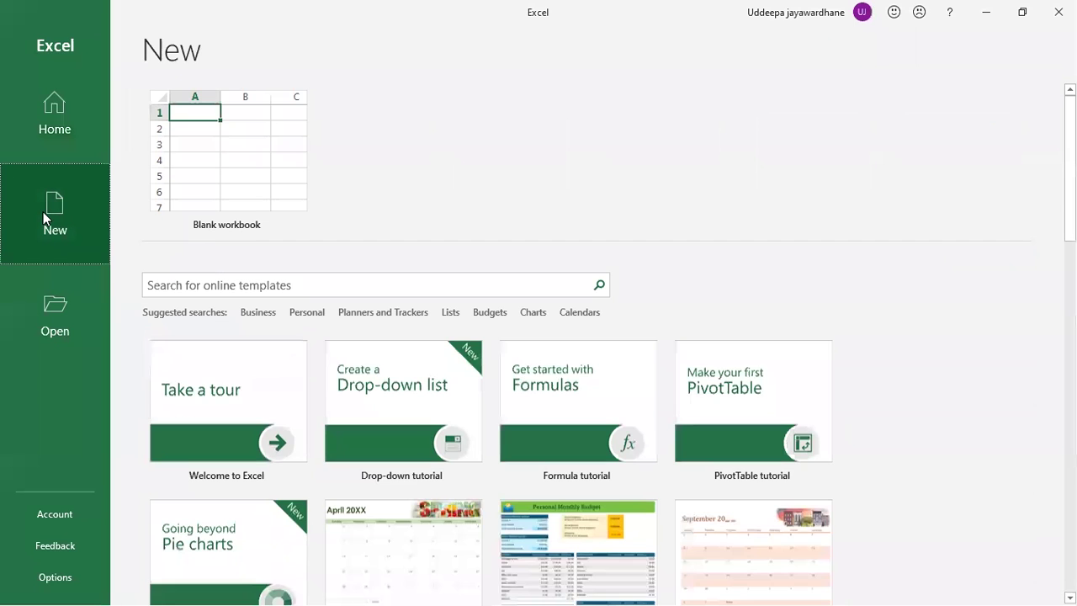
{"action": "left_click", "coordinate": [227, 173]}
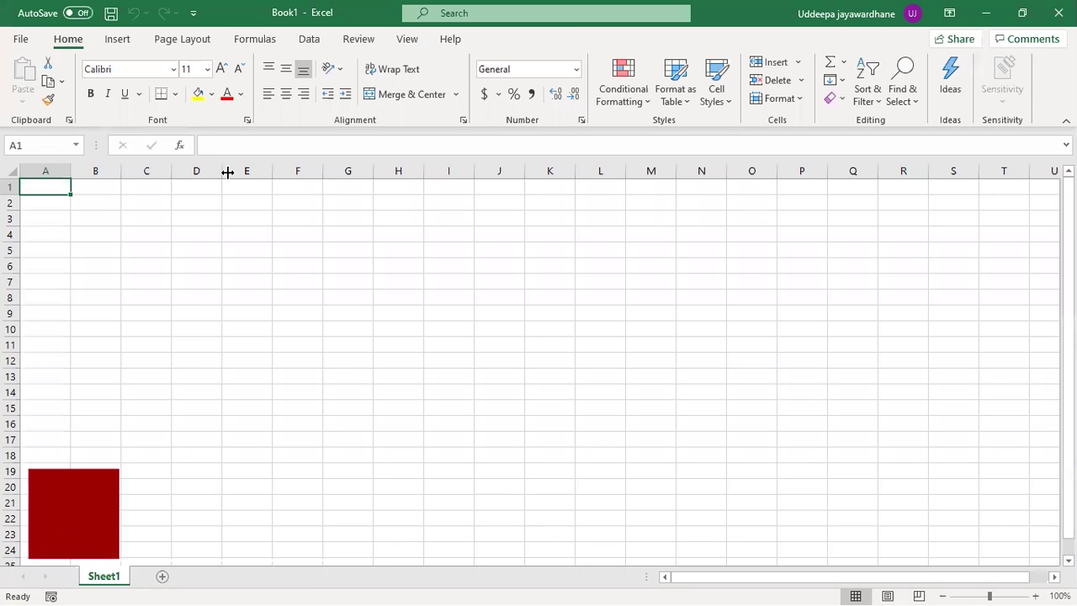
{"action": "left_click", "coordinate": [200, 171]}
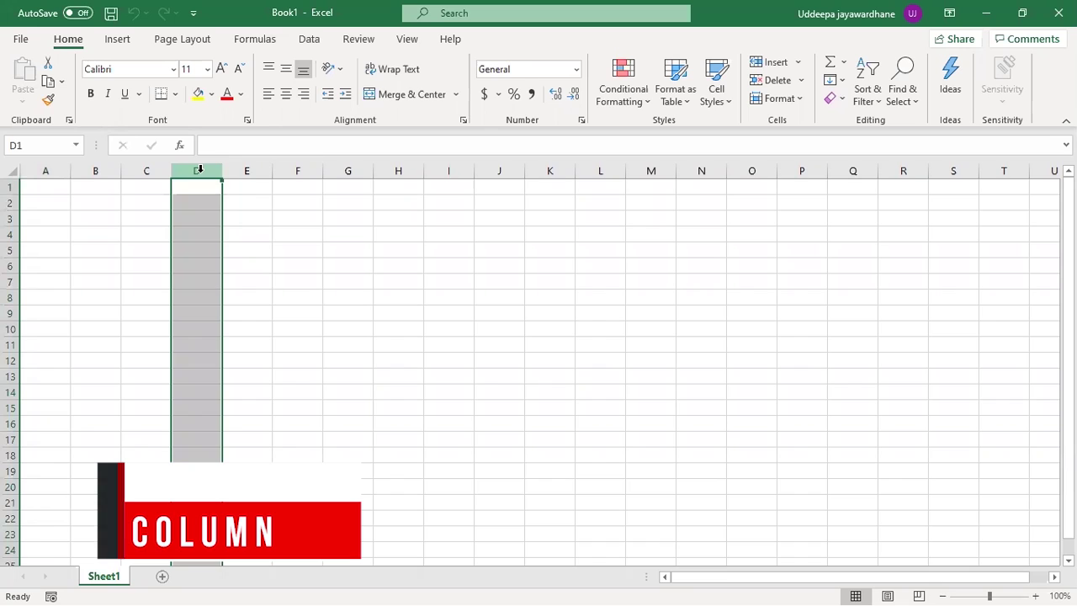
{"action": "left_click_drag", "start_coordinate": [216, 171], "coordinate": [254, 170]}
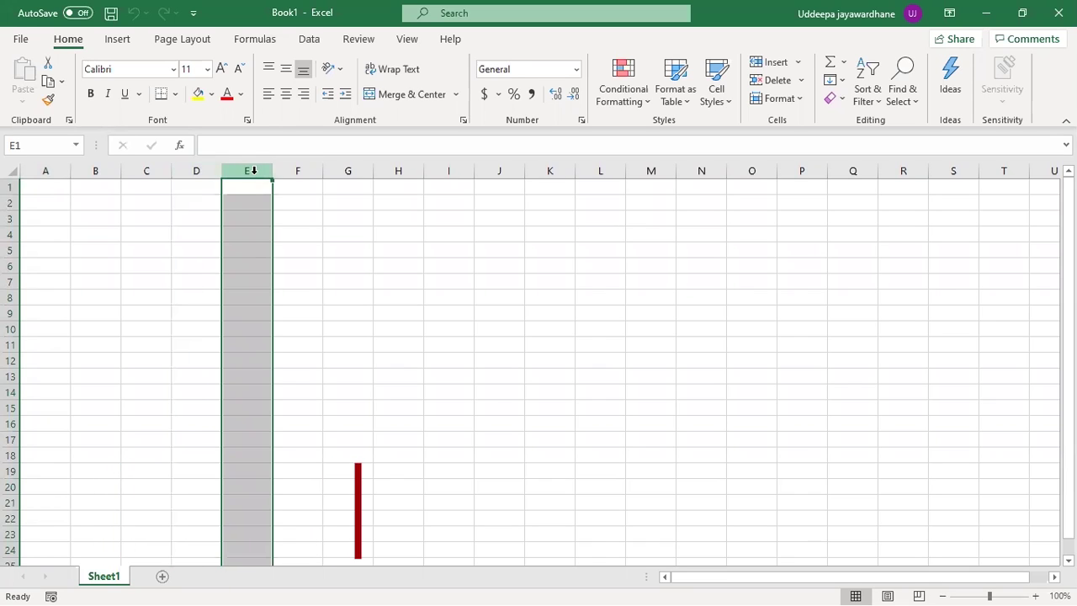
{"action": "left_click", "coordinate": [301, 171]}
{"action": "left_click_drag", "start_coordinate": [341, 172], "coordinate": [450, 172]}
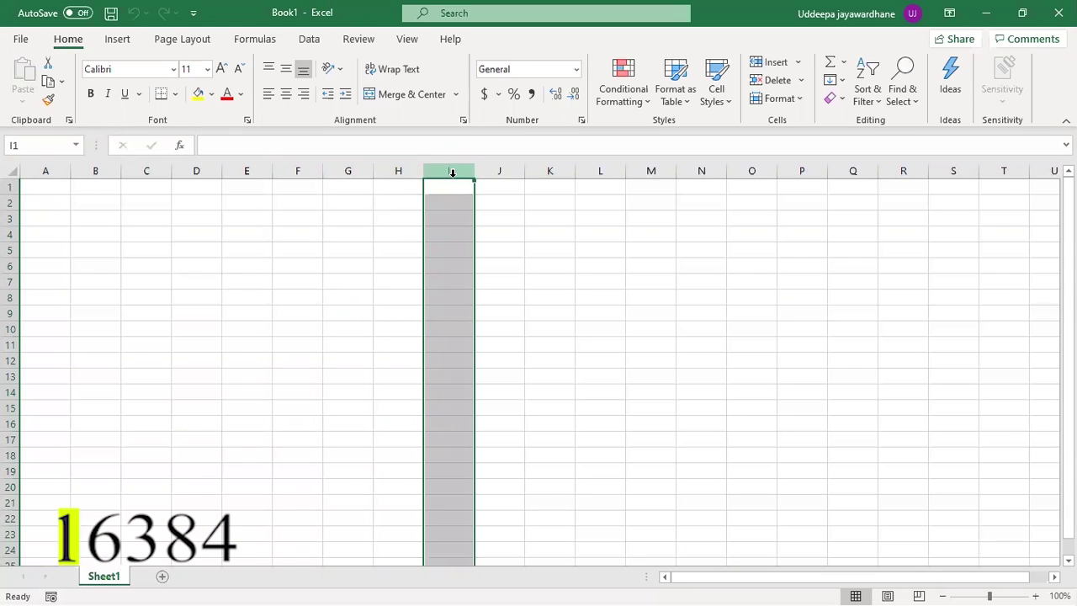
{"action": "left_click", "coordinate": [500, 172]}
{"action": "left_click", "coordinate": [10, 186]}
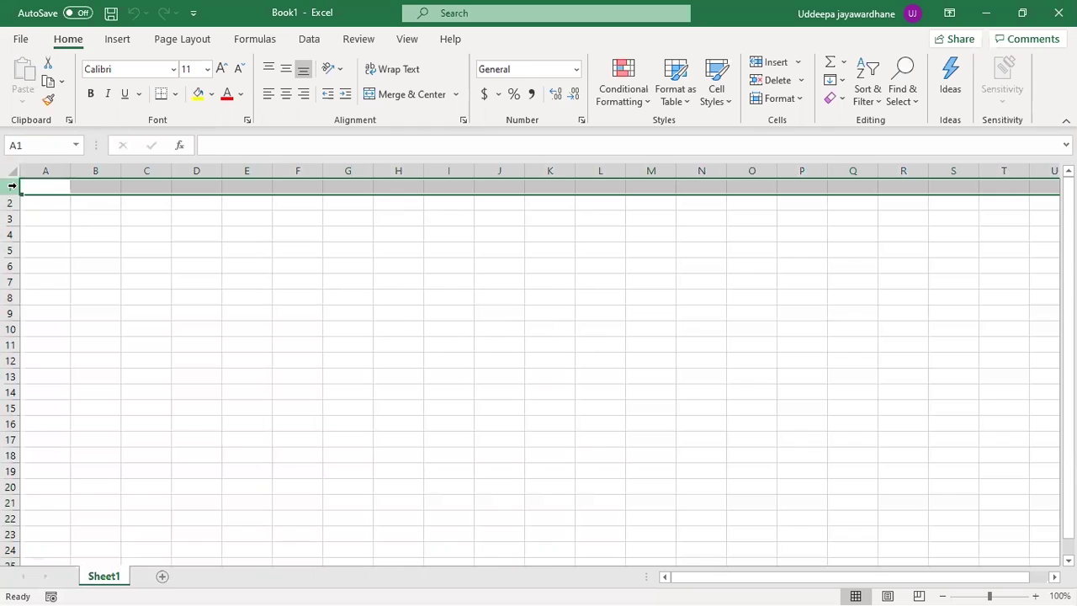
{"action": "left_click", "coordinate": [12, 202]}
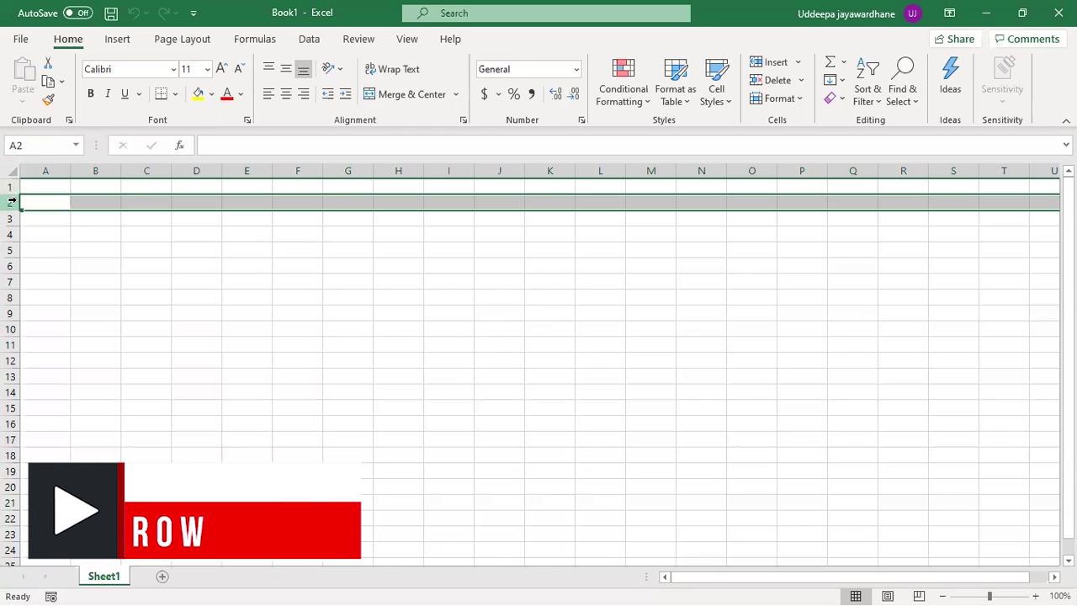
{"action": "left_click", "coordinate": [8, 217]}
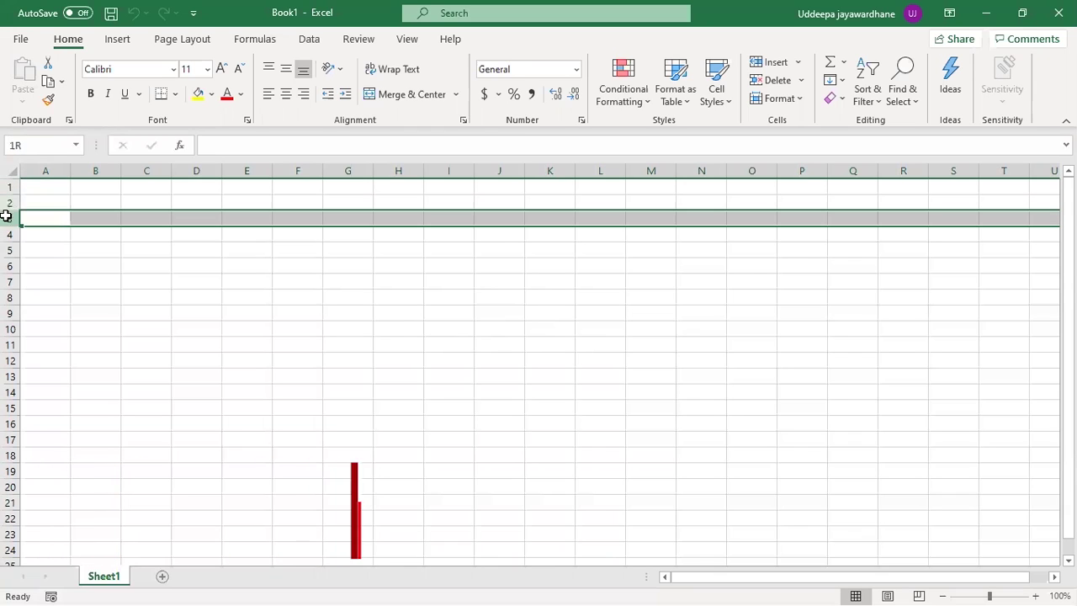
{"action": "left_click", "coordinate": [8, 233]}
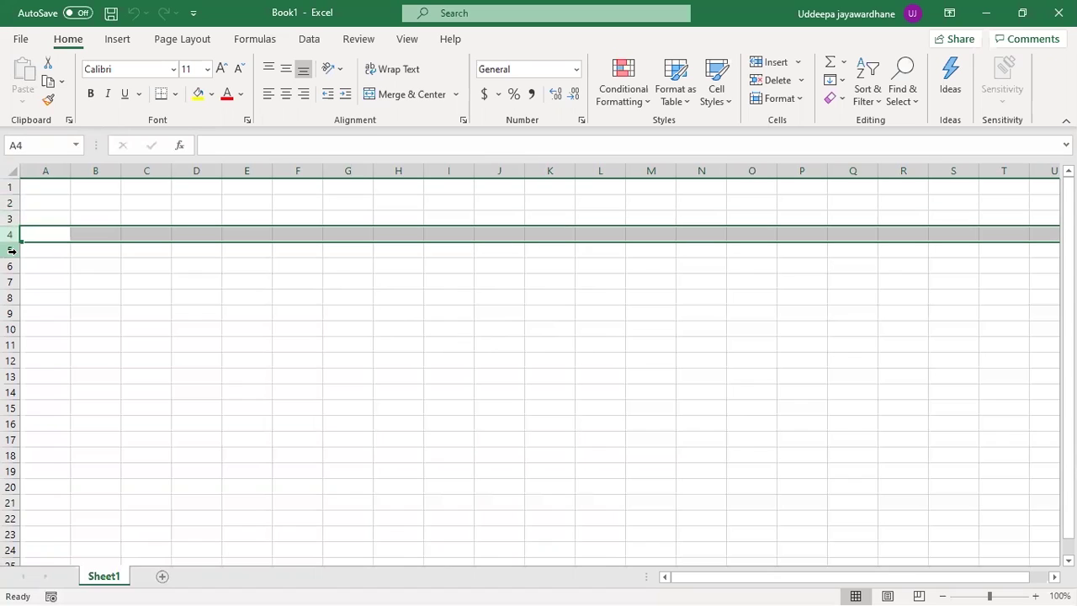
{"action": "left_click", "coordinate": [12, 250]}
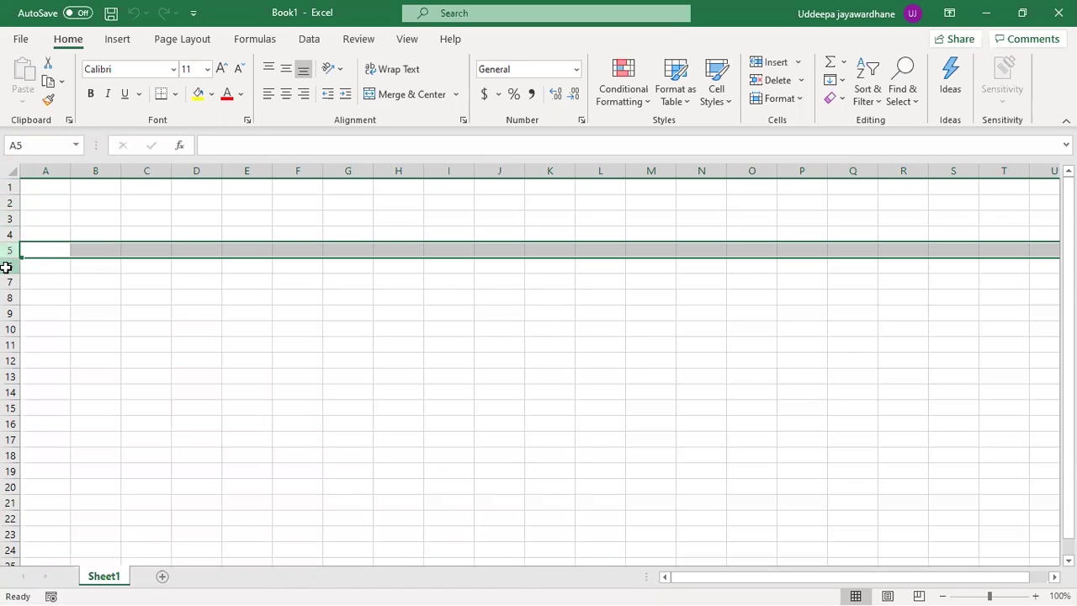
{"action": "left_click", "coordinate": [6, 266]}
{"action": "left_click", "coordinate": [7, 284]}
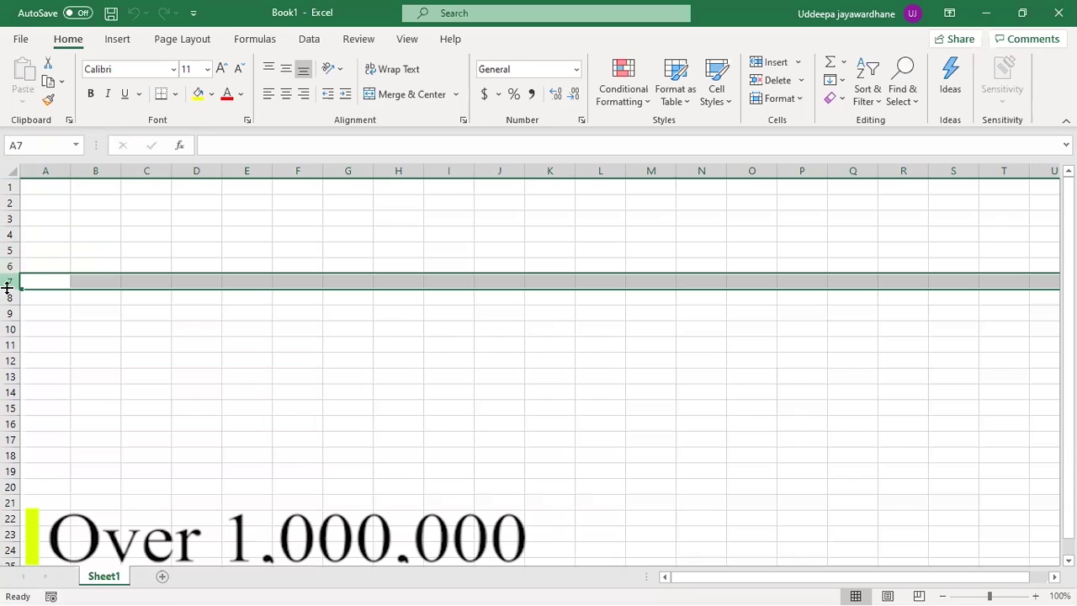
{"action": "left_click", "coordinate": [260, 342]}
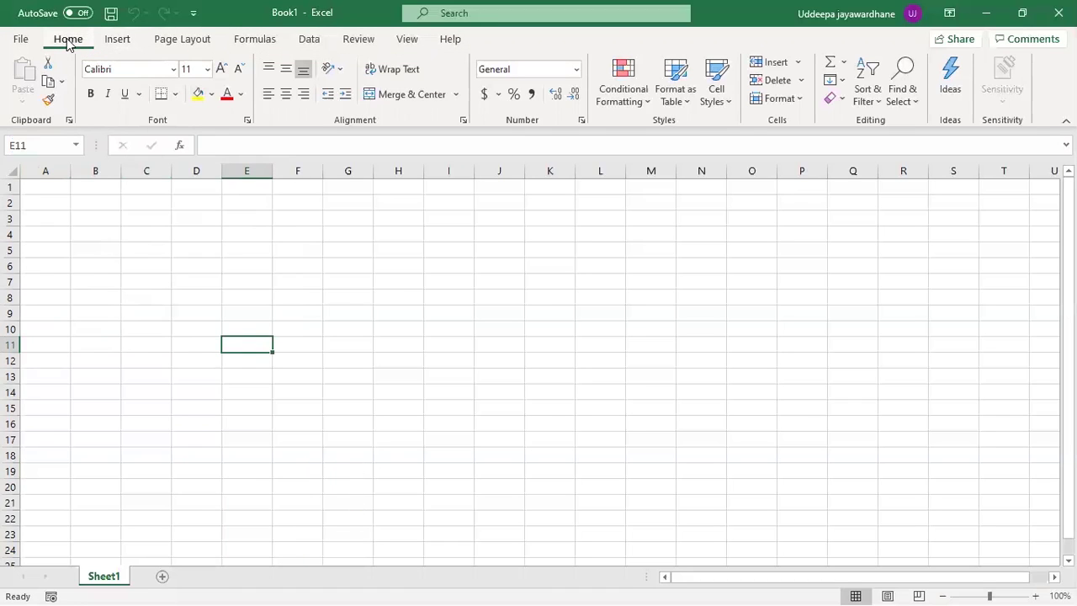
{"action": "left_click", "coordinate": [119, 39]}
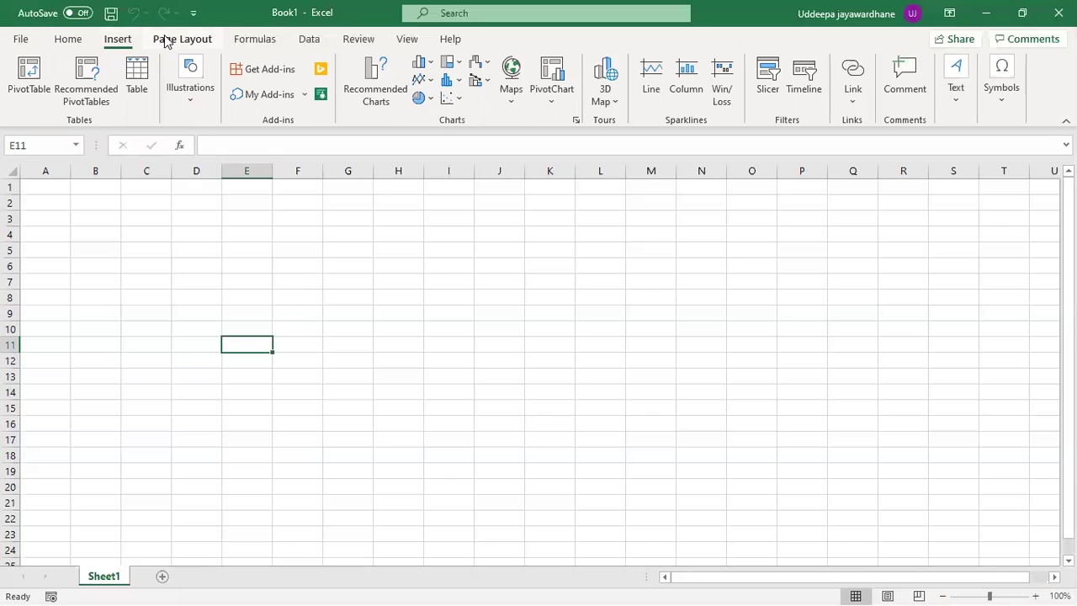
{"action": "left_click", "coordinate": [172, 39]}
{"action": "left_click", "coordinate": [261, 46]}
{"action": "left_click", "coordinate": [305, 47]}
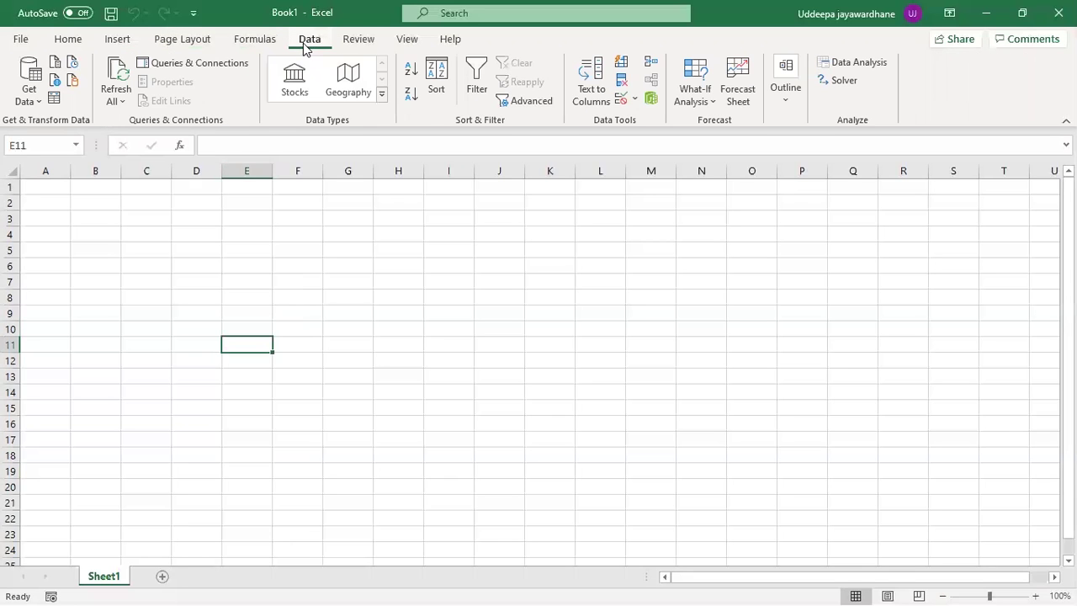
{"action": "left_click", "coordinate": [356, 42]}
{"action": "left_click", "coordinate": [409, 43]}
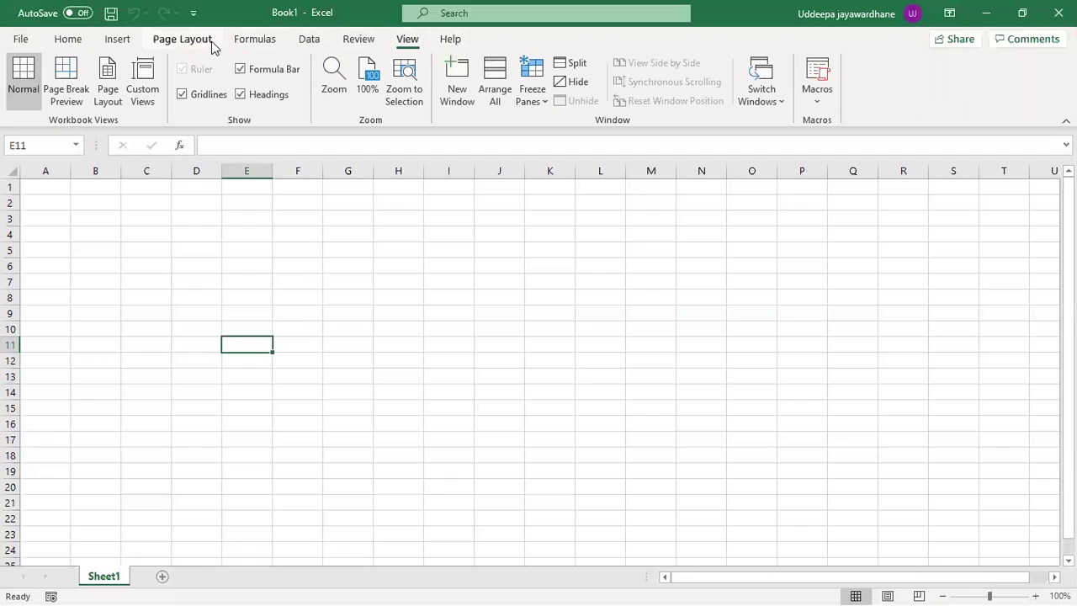
{"action": "left_click", "coordinate": [80, 42]}
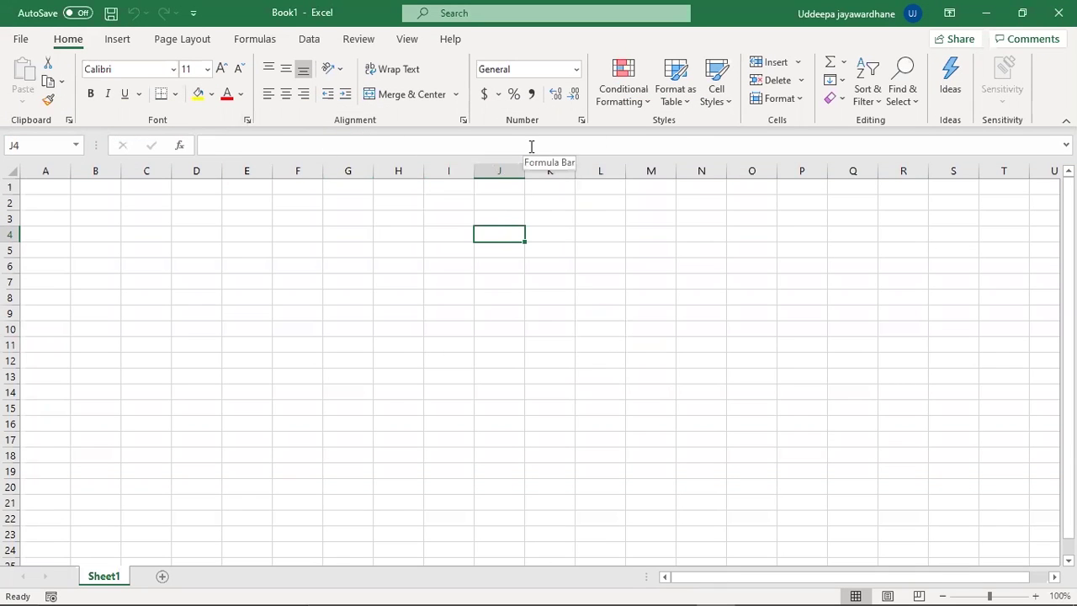
- Open the Font dialog, then show Table Design options for the Column1 table at E11
{"action": "left_click", "coordinate": [248, 122]}
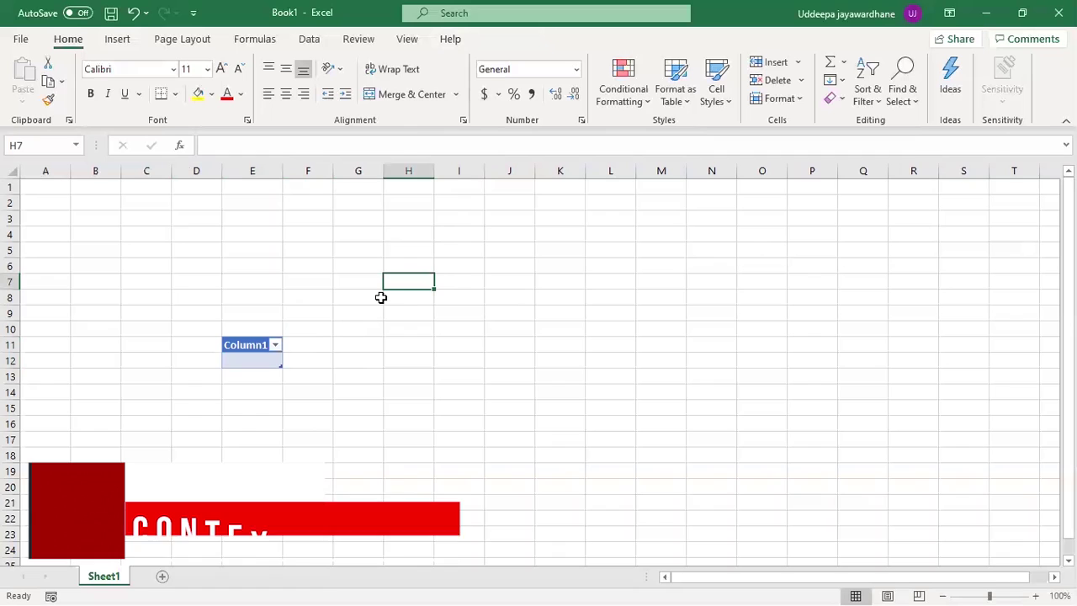
{"action": "left_click", "coordinate": [254, 336]}
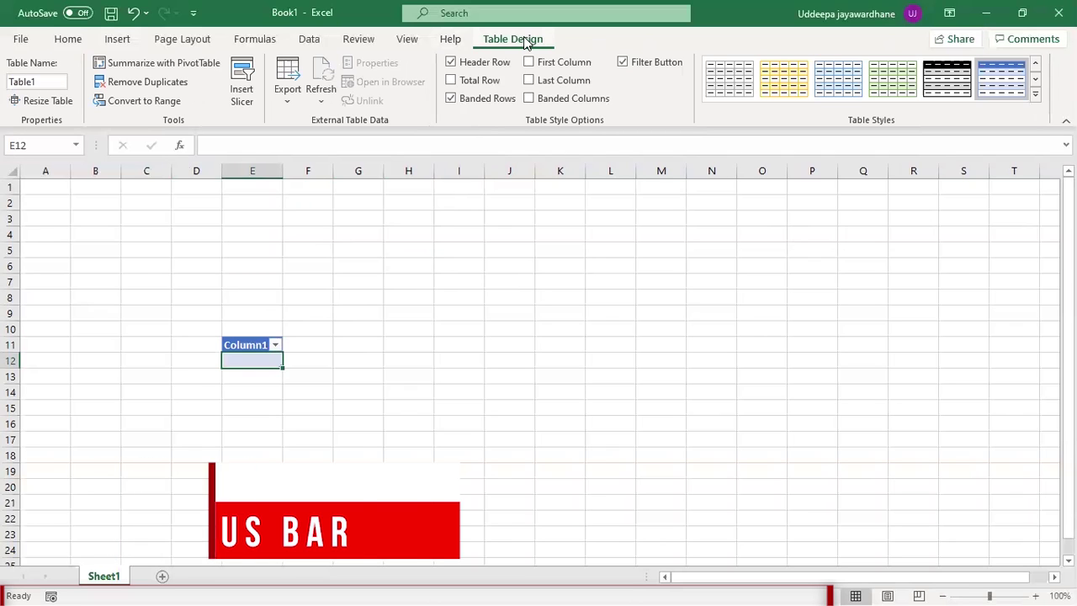
{"action": "right_click", "coordinate": [16, 589]}
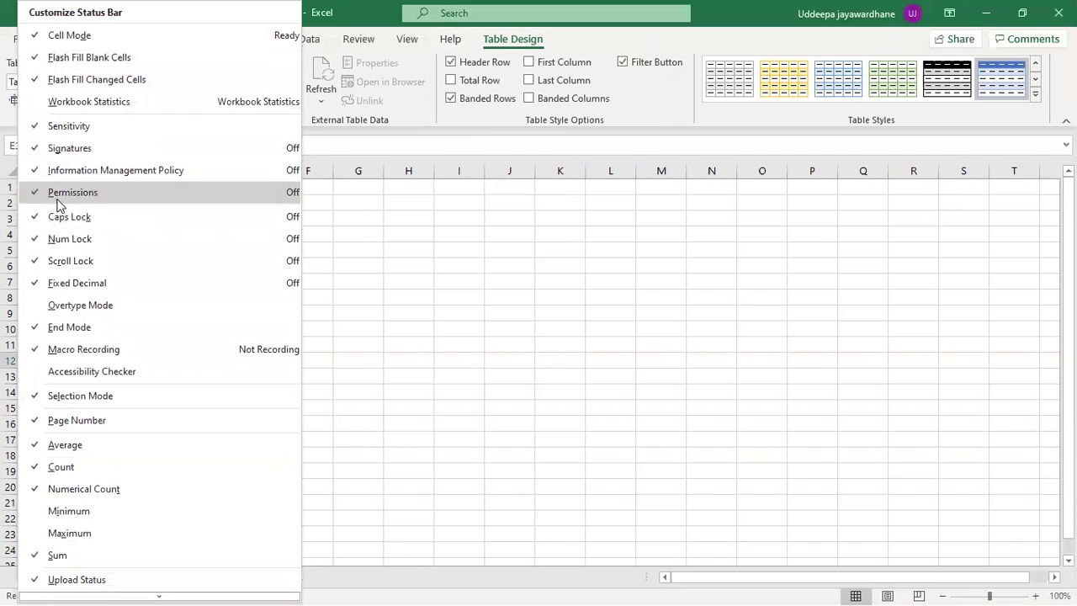
{"action": "left_click", "coordinate": [18, 588]}
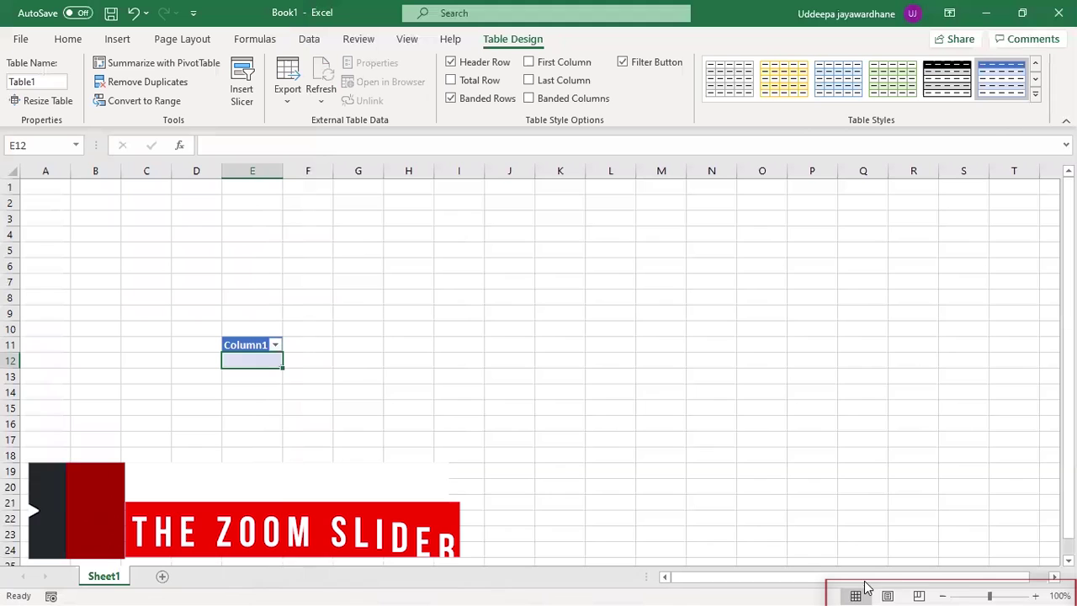
{"action": "mouse_move", "coordinate": [993, 589]}
{"action": "left_mouse_down"}
{"action": "mouse_move", "coordinate": [1009, 588]}
{"action": "mouse_move", "coordinate": [981, 587]}
{"action": "left_mouse_up"}
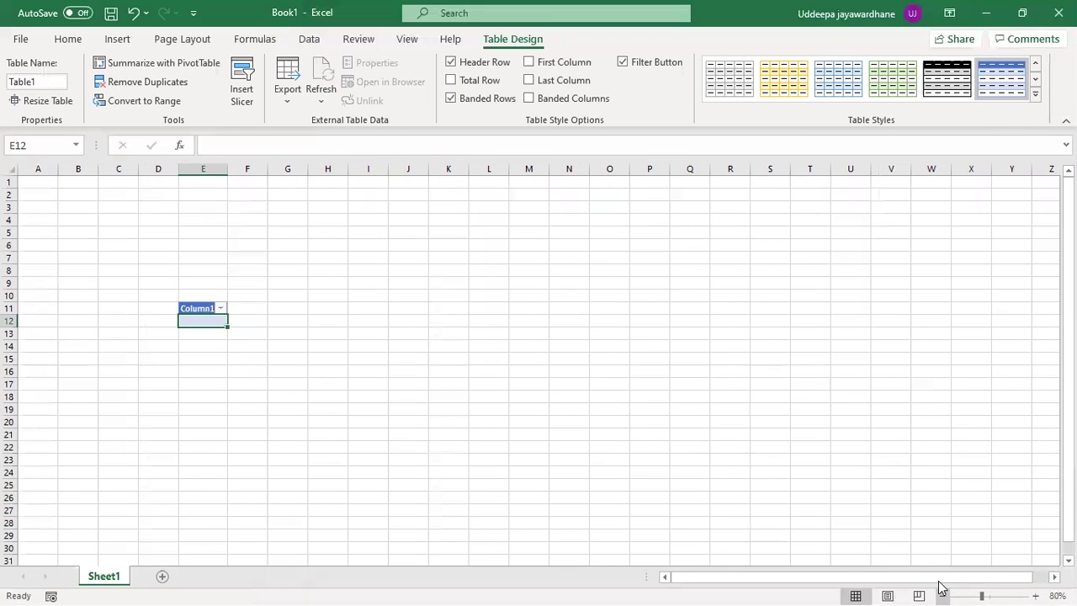
{"action": "left_click", "coordinate": [941, 593]}
{"action": "left_click", "coordinate": [942, 593]}
{"action": "left_click", "coordinate": [941, 593]}
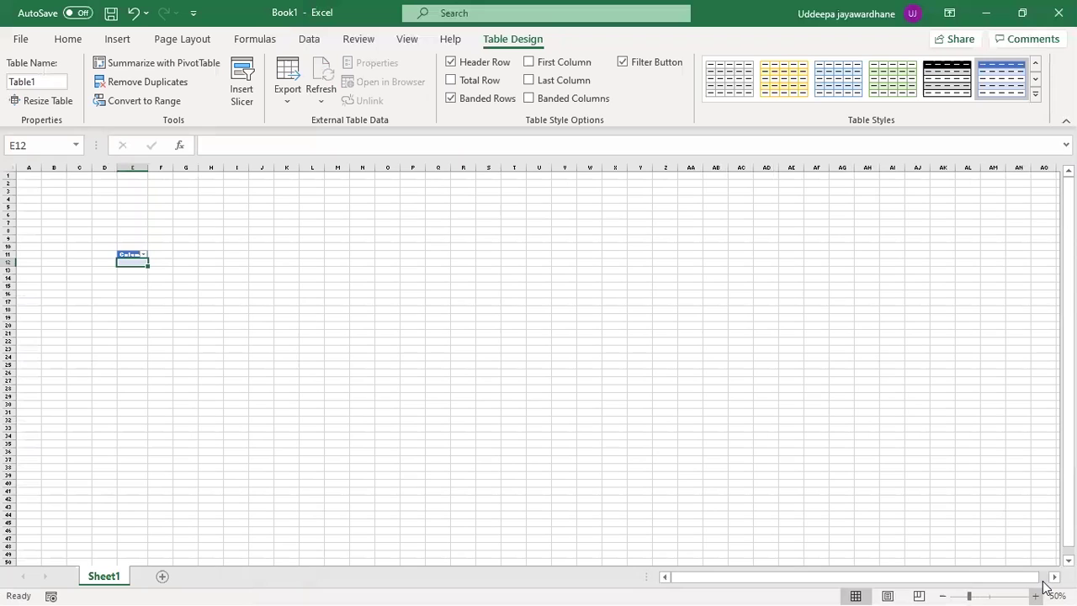
{"action": "left_click", "coordinate": [1035, 595]}
{"action": "left_click", "coordinate": [1035, 595]}
{"action": "left_click", "coordinate": [1035, 595]}
{"action": "left_click", "coordinate": [1035, 595]}
{"action": "left_click", "coordinate": [1035, 595]}
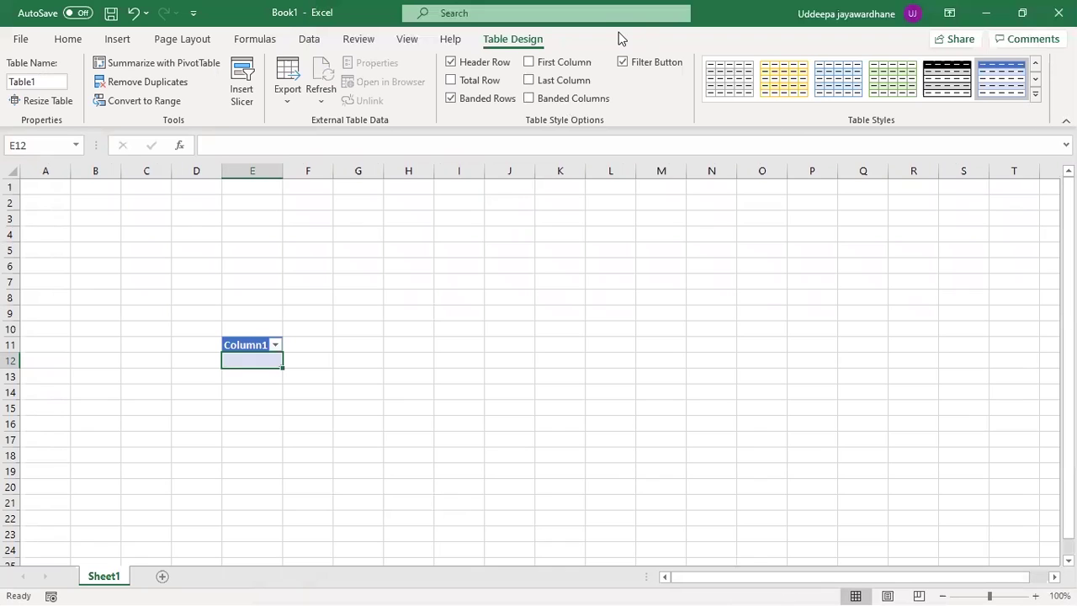
- Undo the Column1 table with Ctrl+Z, leaving Sheet1 empty
{"action": "key", "text": "ctrl+z"}
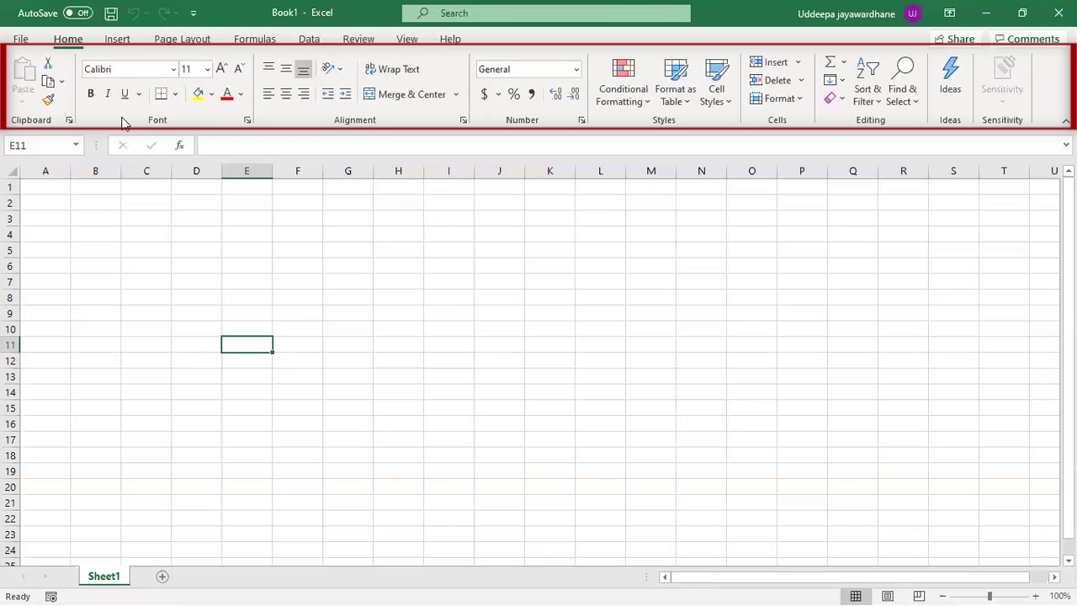